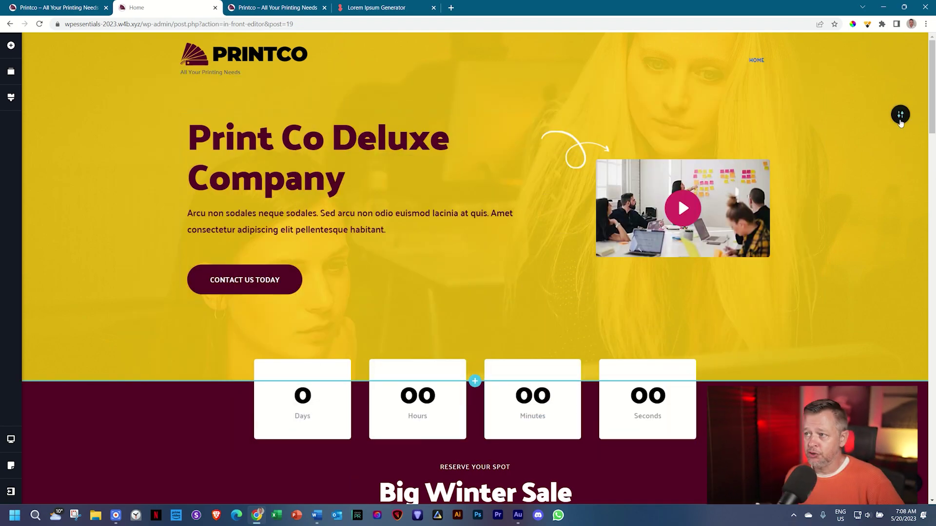
# Replace the hero section's background image with 01-_-Hero.jpg from the Media Library
pyautogui.click(900, 117)
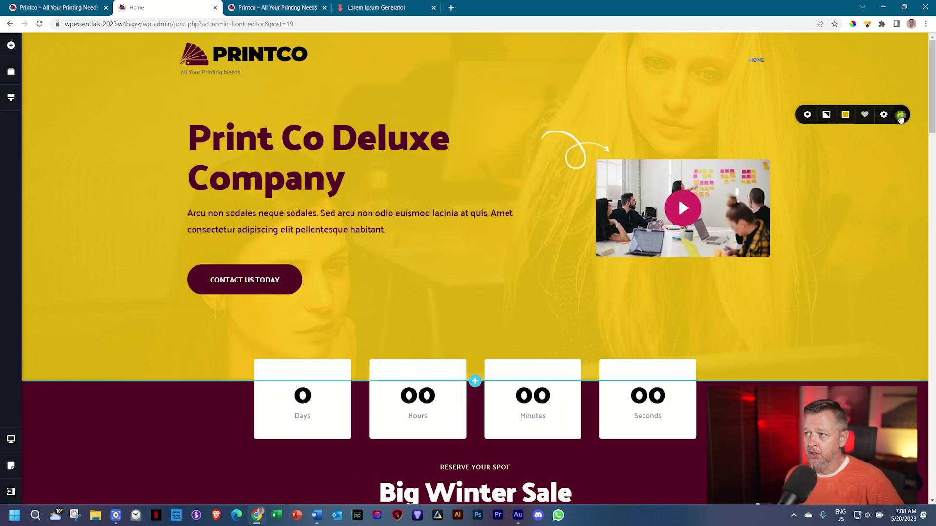
pyautogui.click(805, 115)
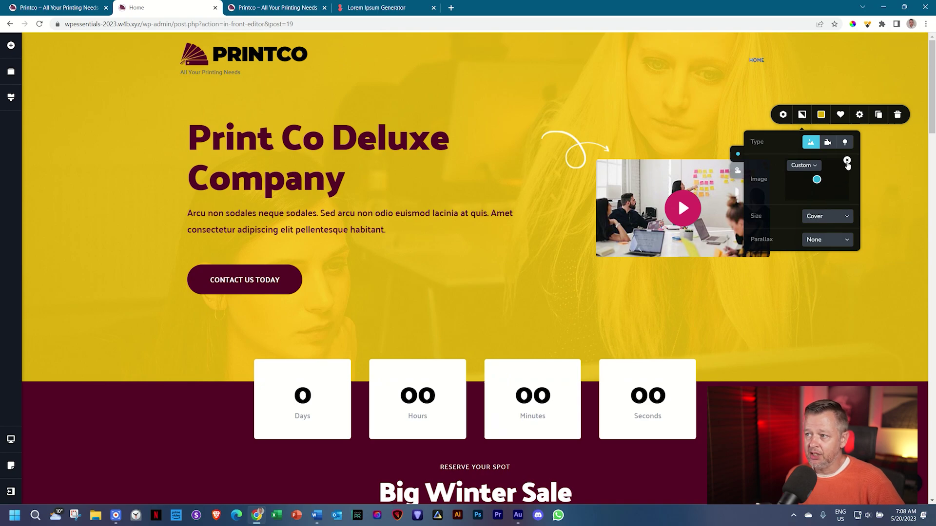
pyautogui.click(847, 161)
pyautogui.click(836, 176)
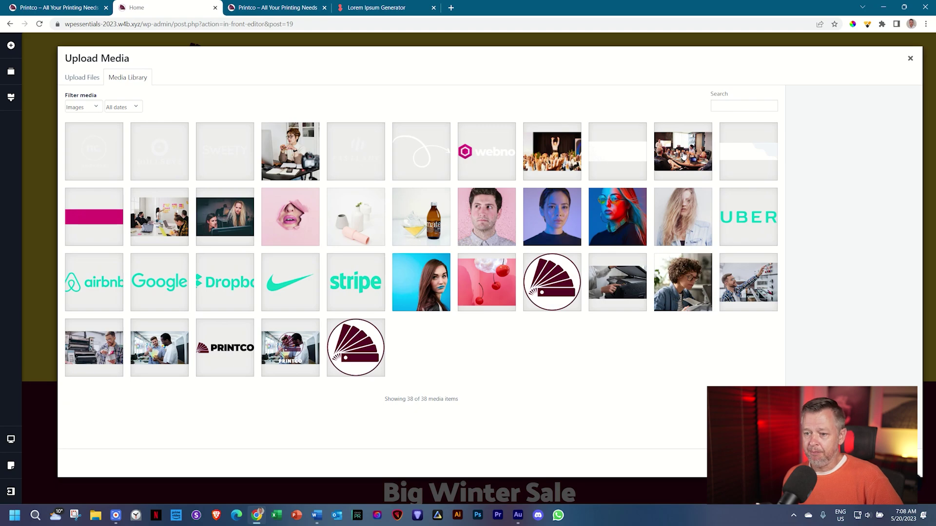
pyautogui.click(151, 347)
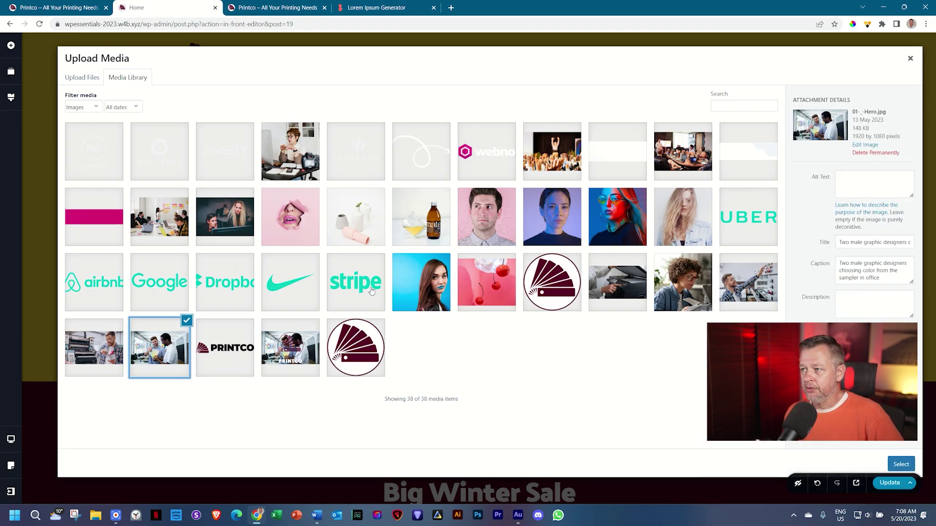
pyautogui.click(891, 468)
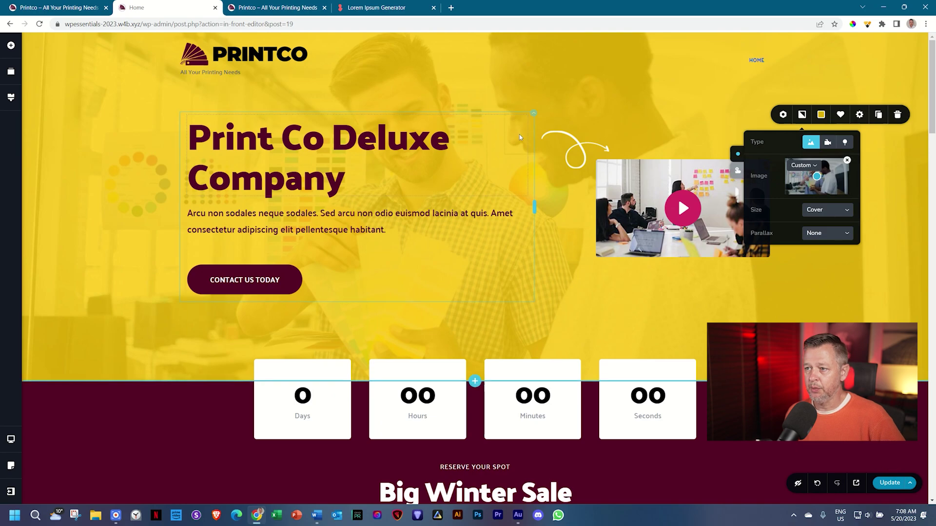
pyautogui.scroll(-3, 520, 136)
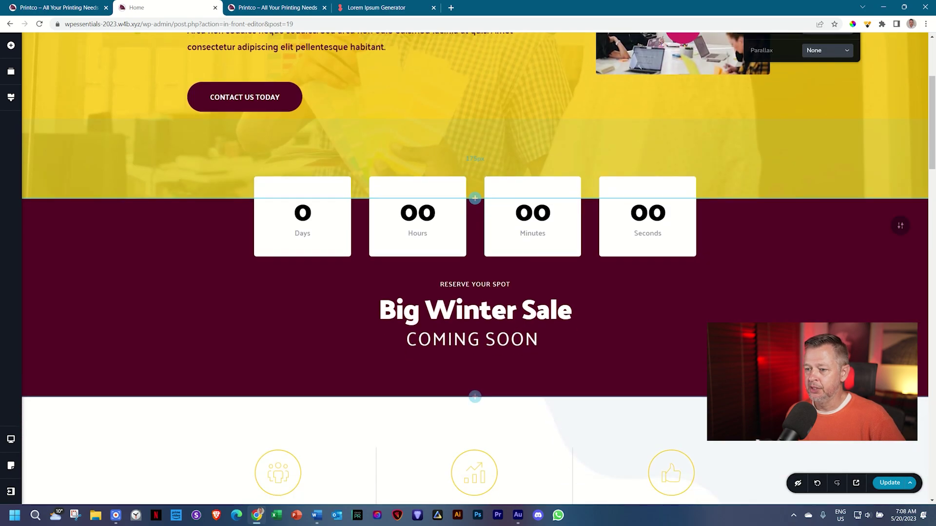
pyautogui.scroll(-3, 474, 260)
pyautogui.scroll(-3, 474, 259)
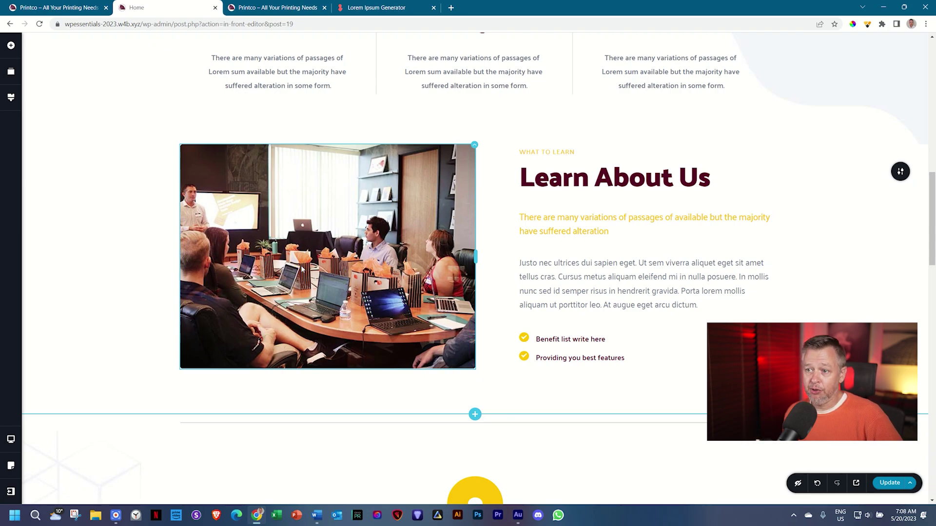
# Set the Learn About Us column background to 03-_-About.jpg and shift its focal point to his face
pyautogui.click(474, 147)
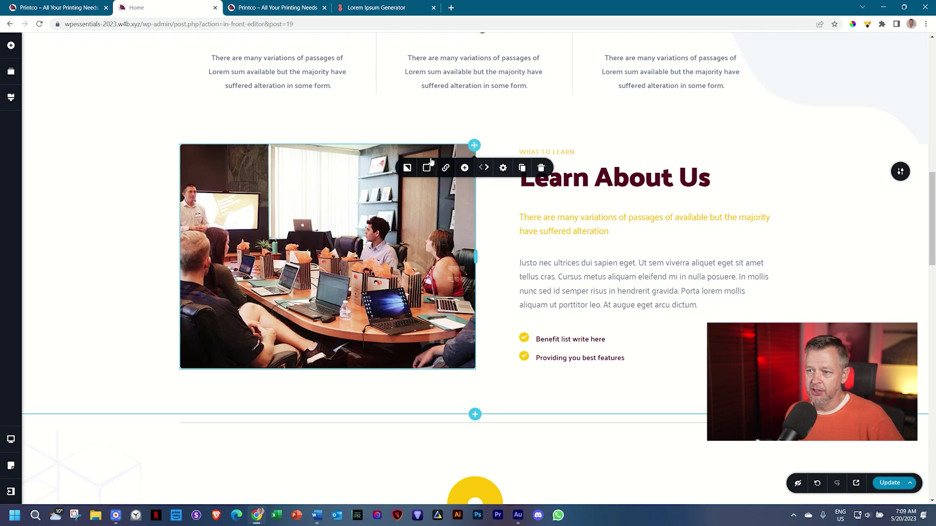
pyautogui.click(407, 168)
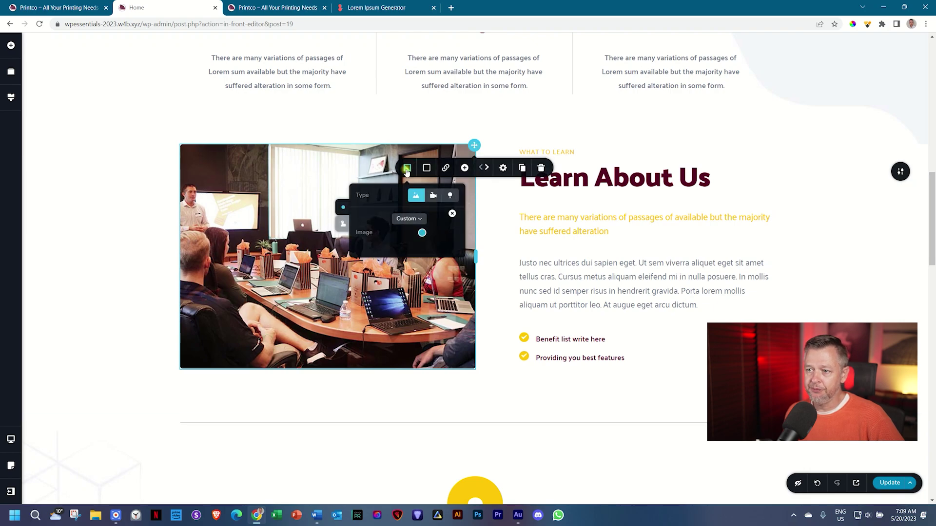
pyautogui.click(452, 215)
pyautogui.click(435, 234)
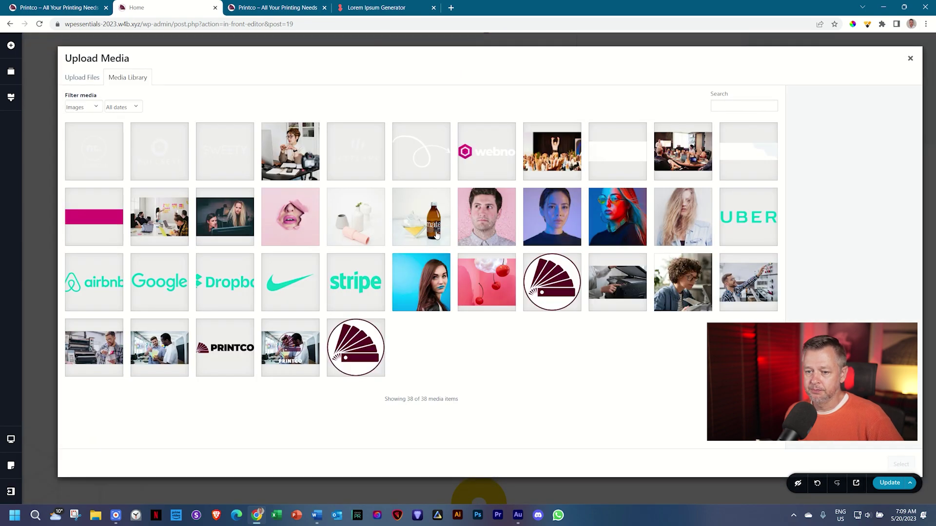
pyautogui.click(83, 351)
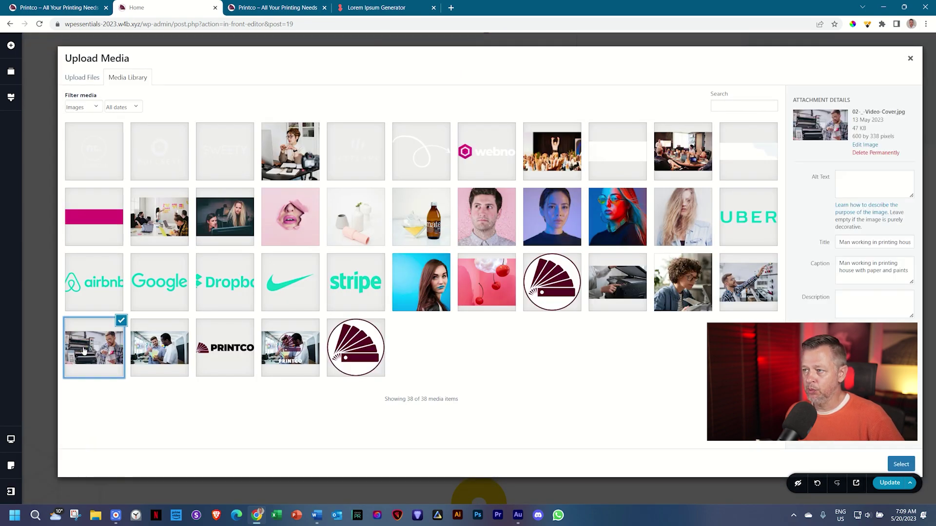
pyautogui.click(757, 278)
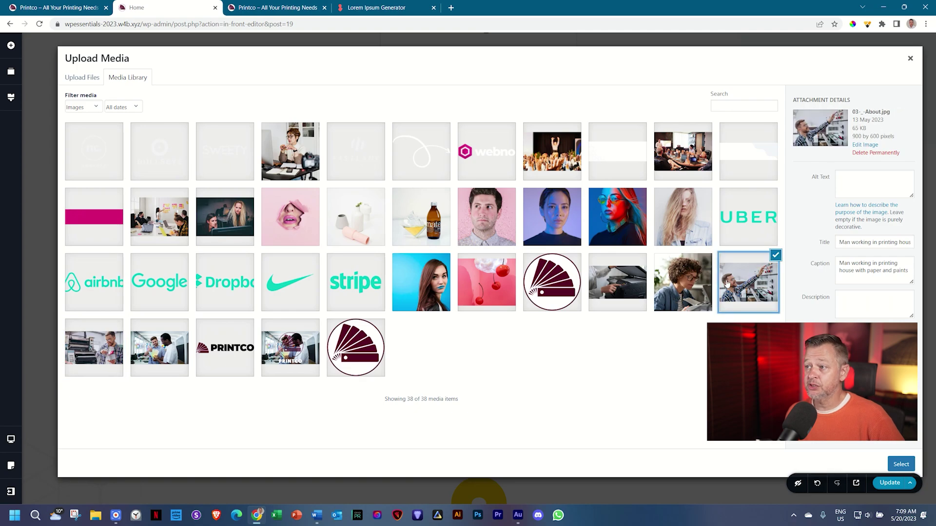
pyautogui.click(900, 465)
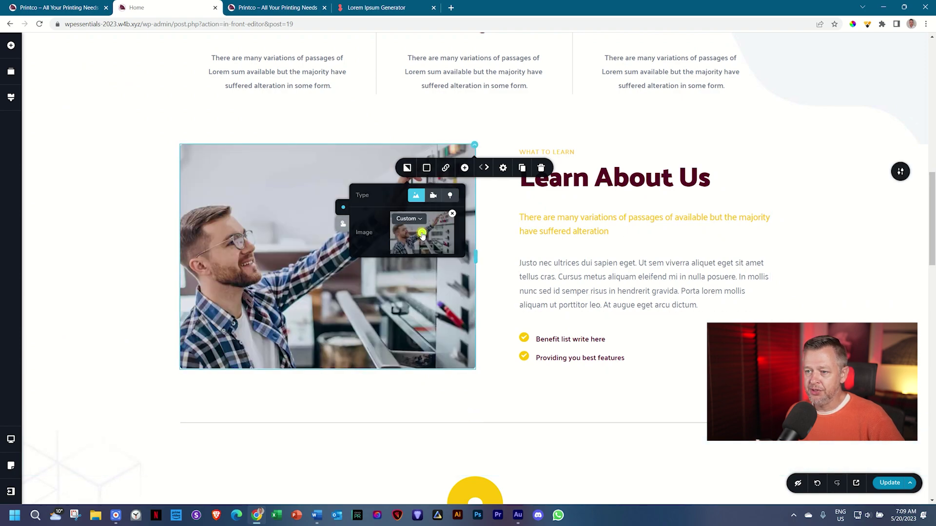
pyautogui.moveTo(422, 234)
pyautogui.mouseDown()
pyautogui.moveTo(405, 248)
pyautogui.moveTo(411, 236)
pyautogui.mouseUp()
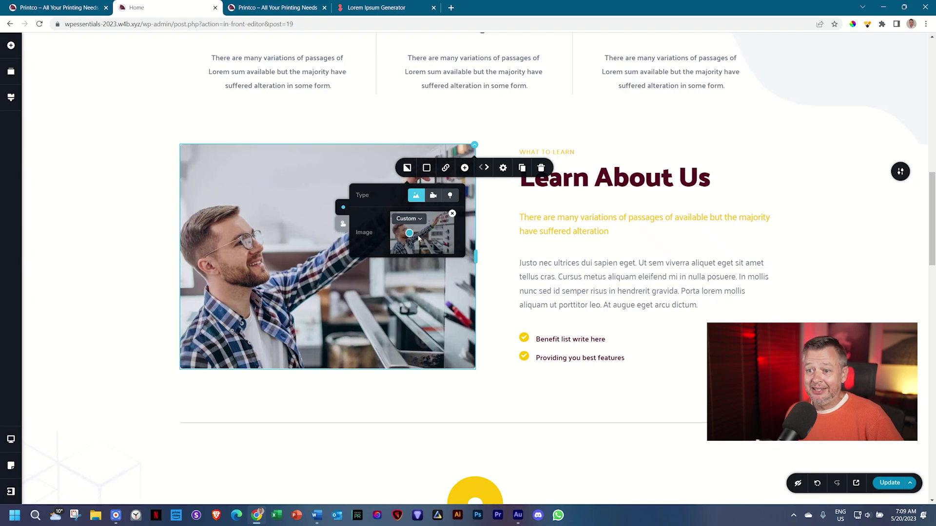
pyautogui.scroll(-4, 905, 223)
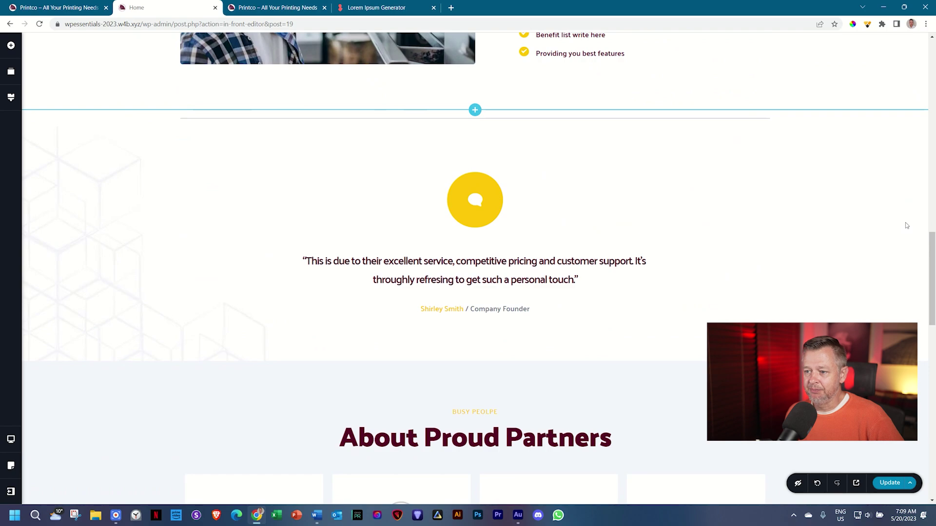
pyautogui.scroll(-4, 906, 223)
pyautogui.scroll(-2, 905, 222)
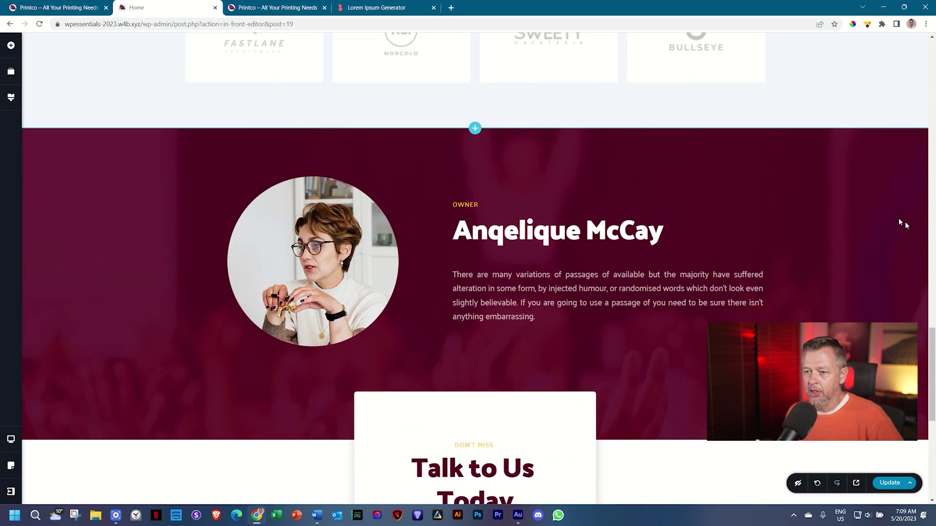
# Replace the owner's circular portrait with the curly-haired woman's photo, then select the owner text column
pyautogui.click(312, 258)
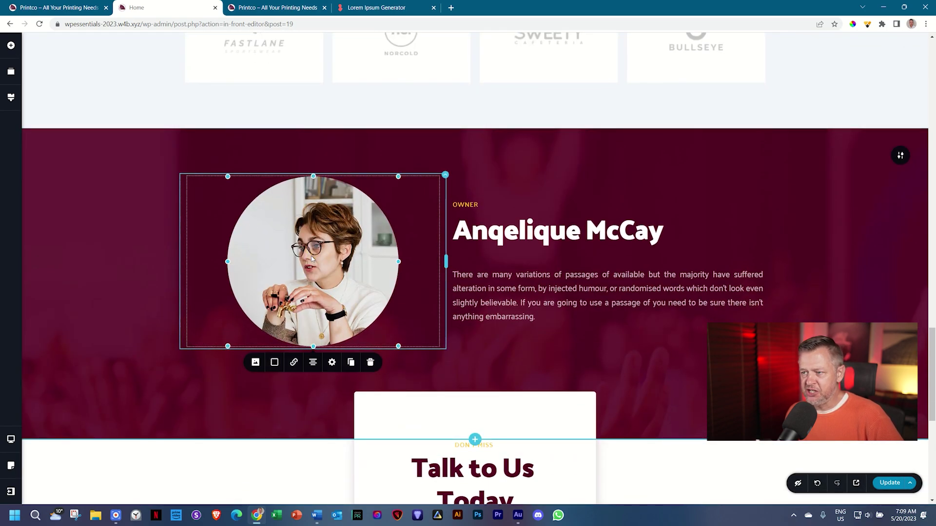
pyautogui.click(255, 363)
pyautogui.click(303, 402)
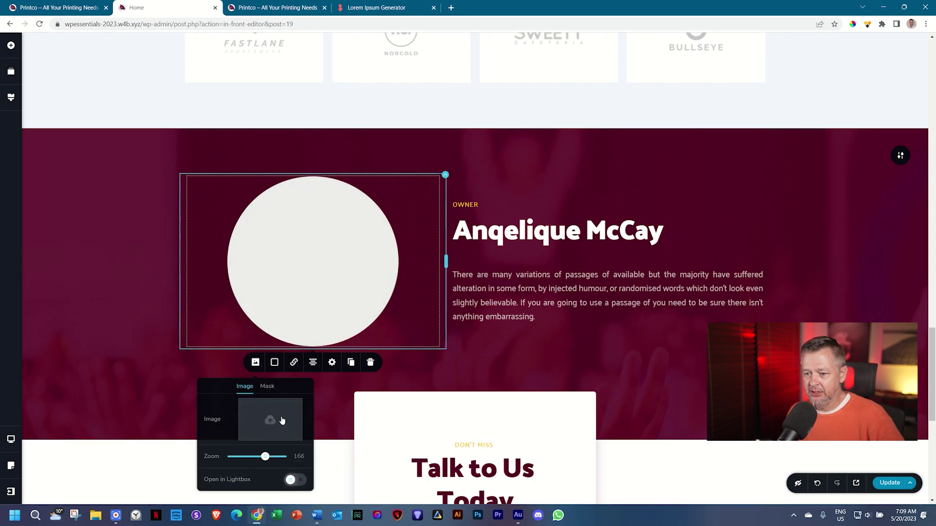
pyautogui.click(281, 420)
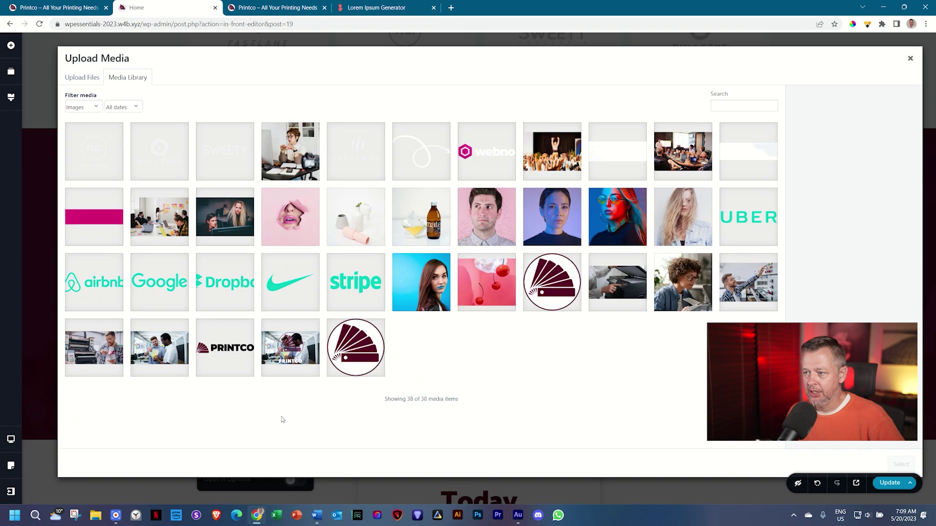
pyautogui.click(691, 292)
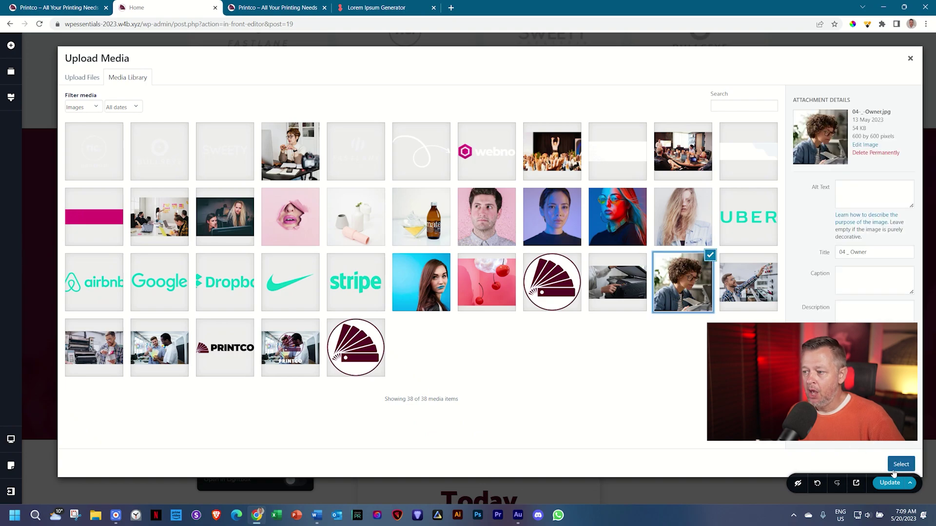
pyautogui.click(900, 465)
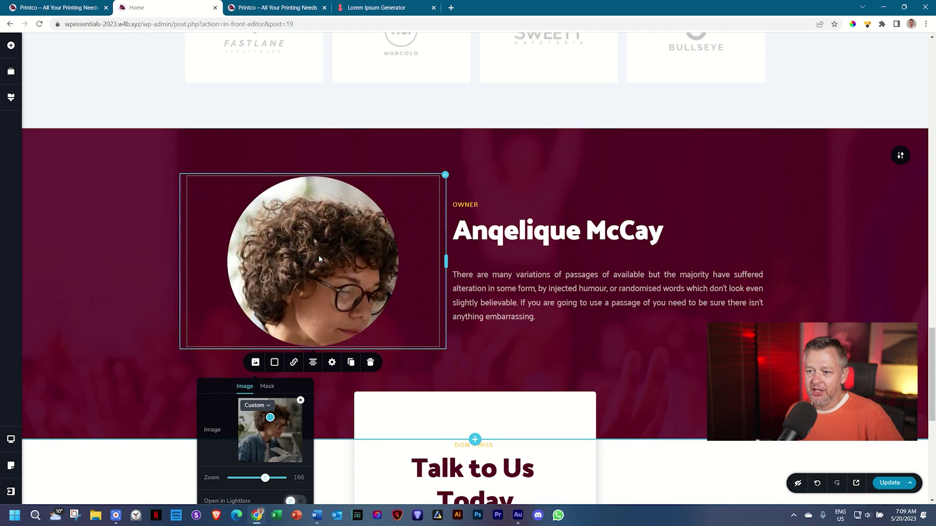
pyautogui.click(563, 216)
pyautogui.scroll(-1, 563, 216)
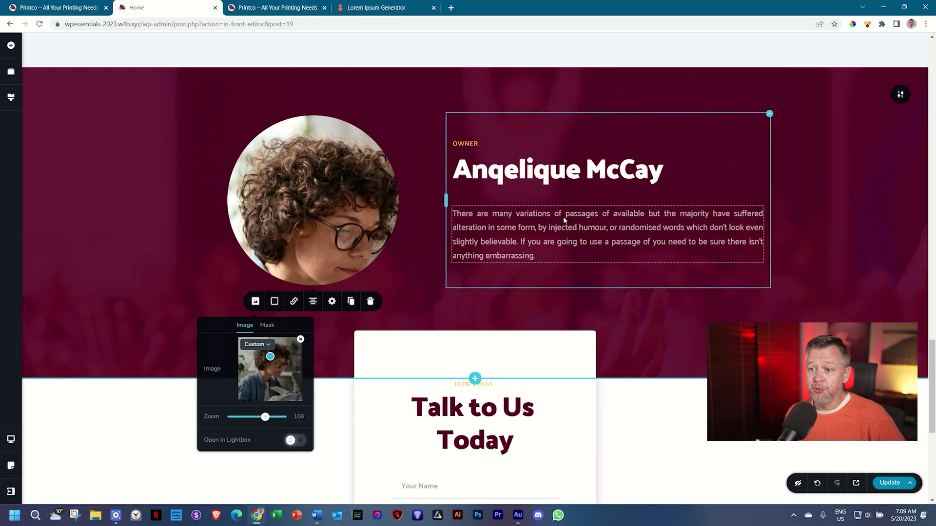
# Set the owner photo's corner radius to 0 px and its zoom to 100
pyautogui.click(332, 301)
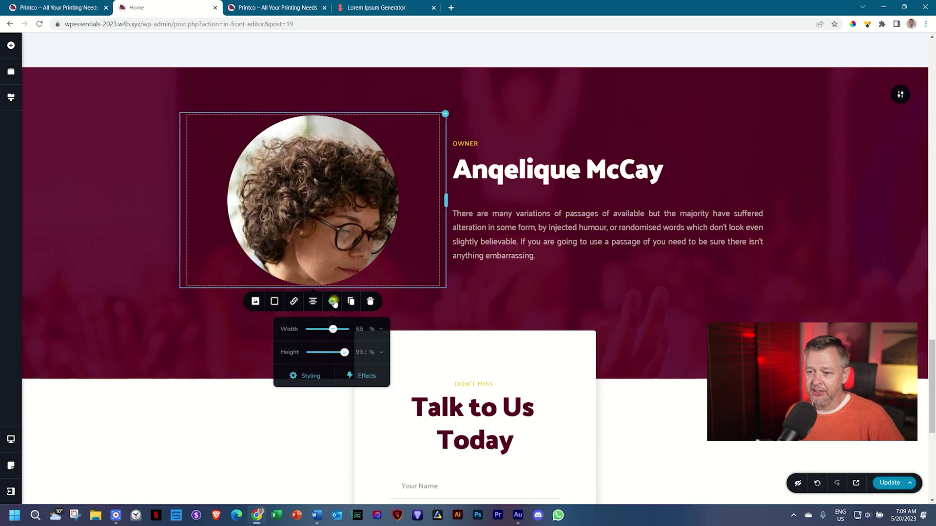
pyautogui.click(310, 375)
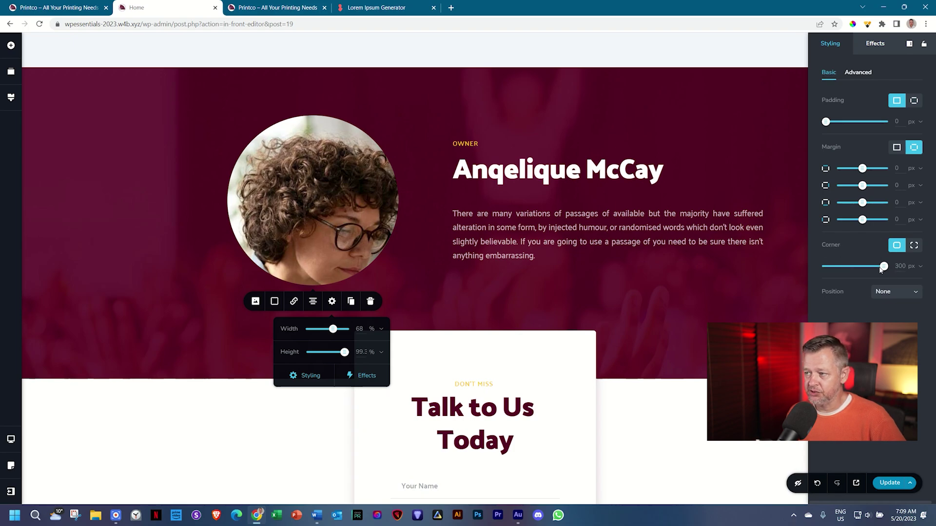
pyautogui.moveTo(884, 268); pyautogui.dragTo(799, 270)
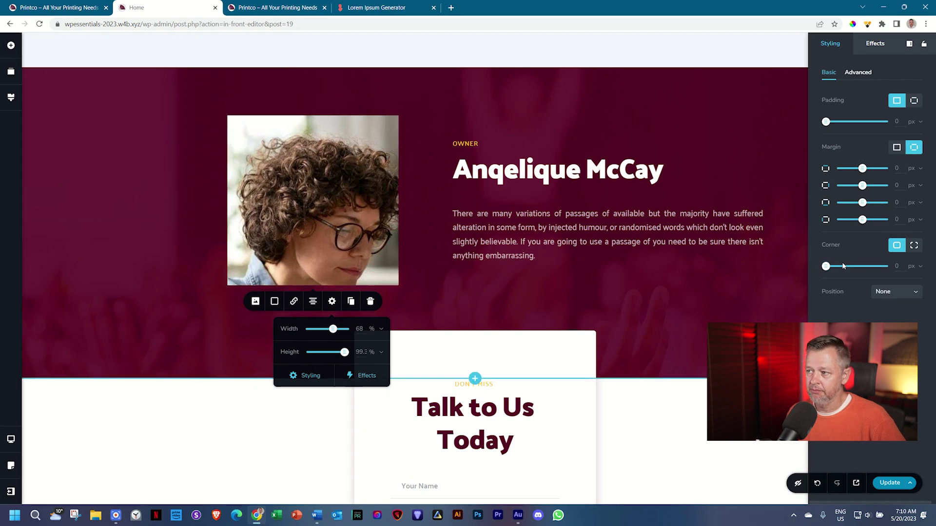
pyautogui.click(256, 302)
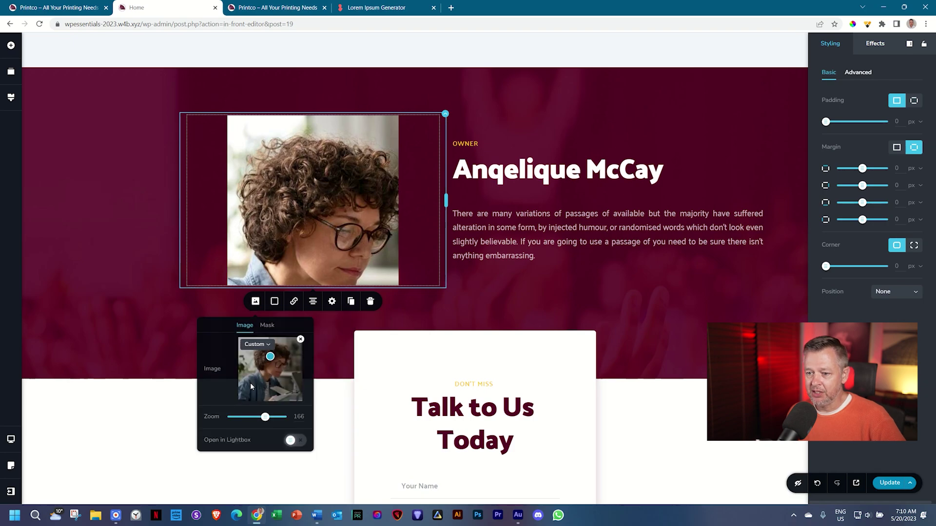
pyautogui.moveTo(266, 419); pyautogui.dragTo(219, 417)
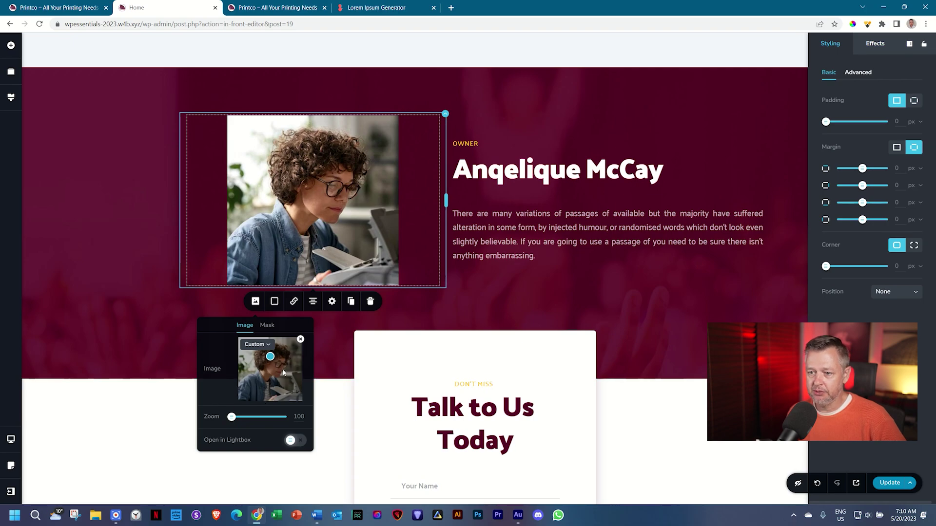
# Mask the owner photo with a circle shape sized to Fit
pyautogui.click(264, 326)
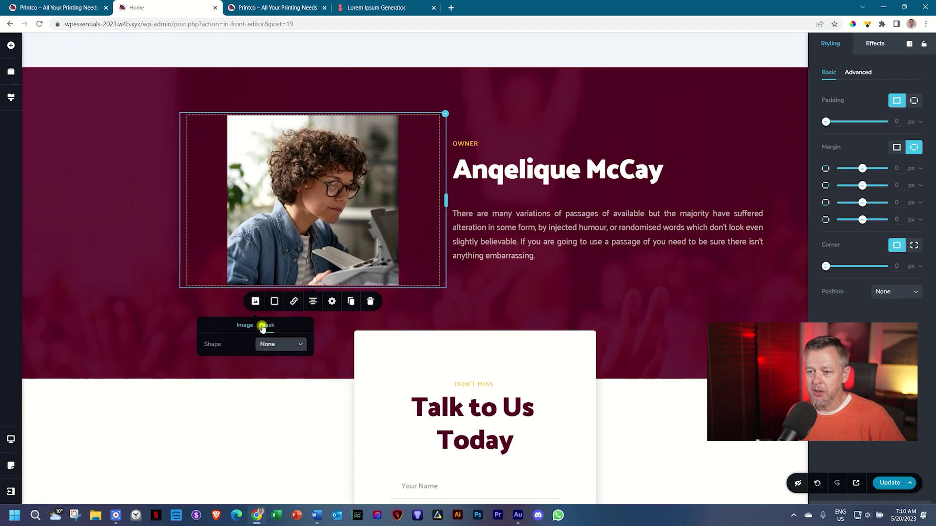
pyautogui.click(276, 348)
pyautogui.click(264, 373)
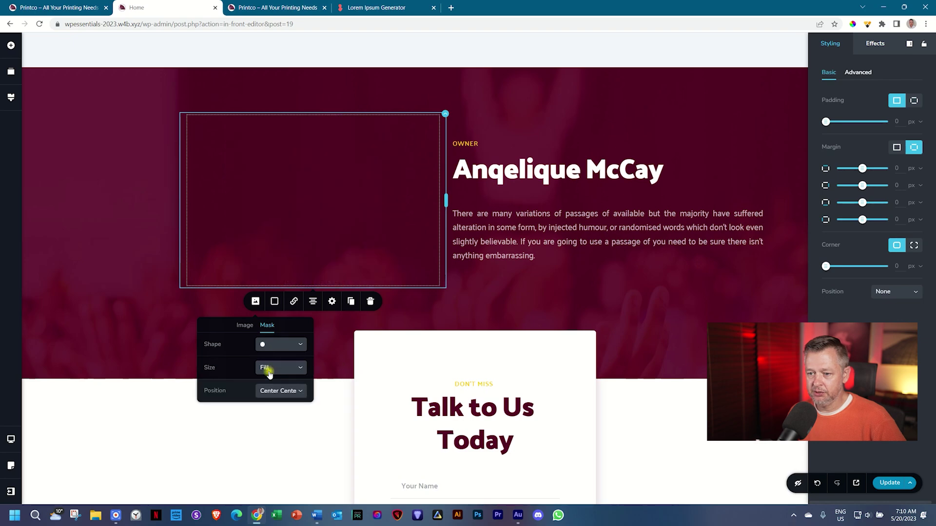
pyautogui.click(269, 370)
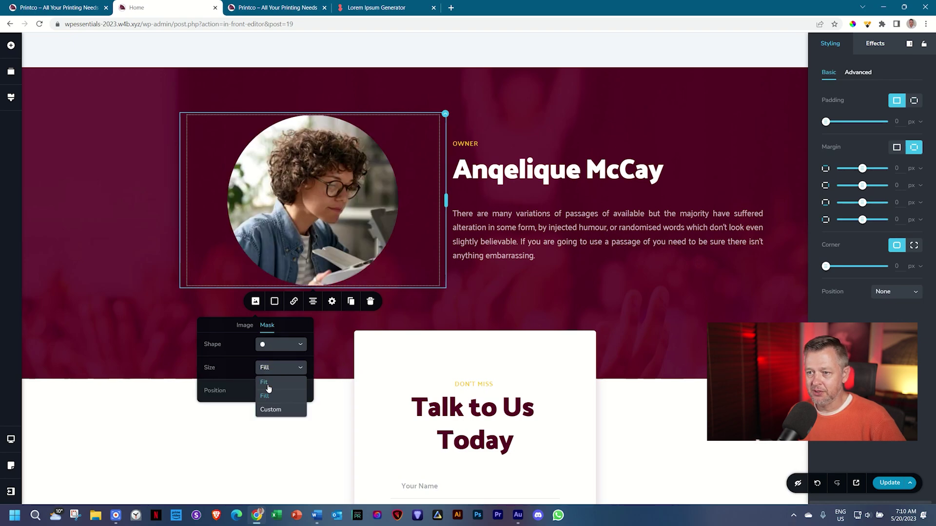
pyautogui.click(268, 388)
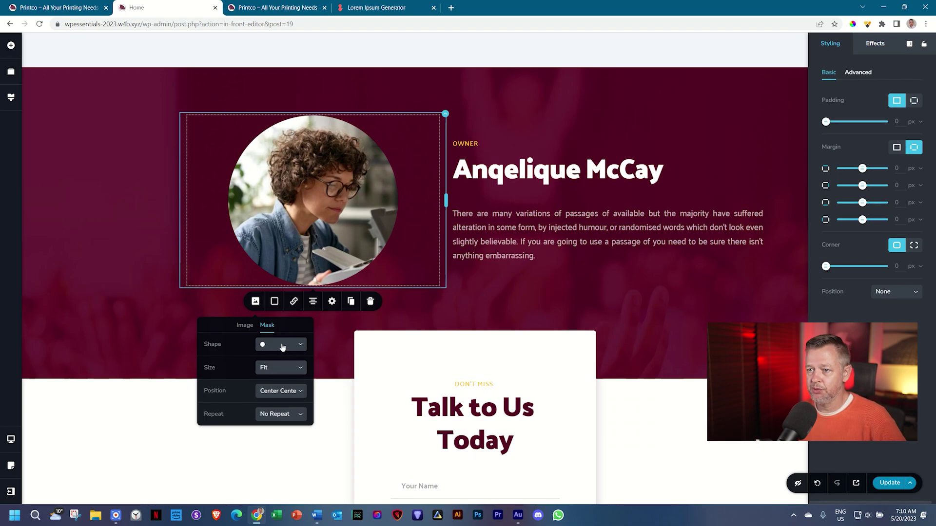
pyautogui.click(679, 350)
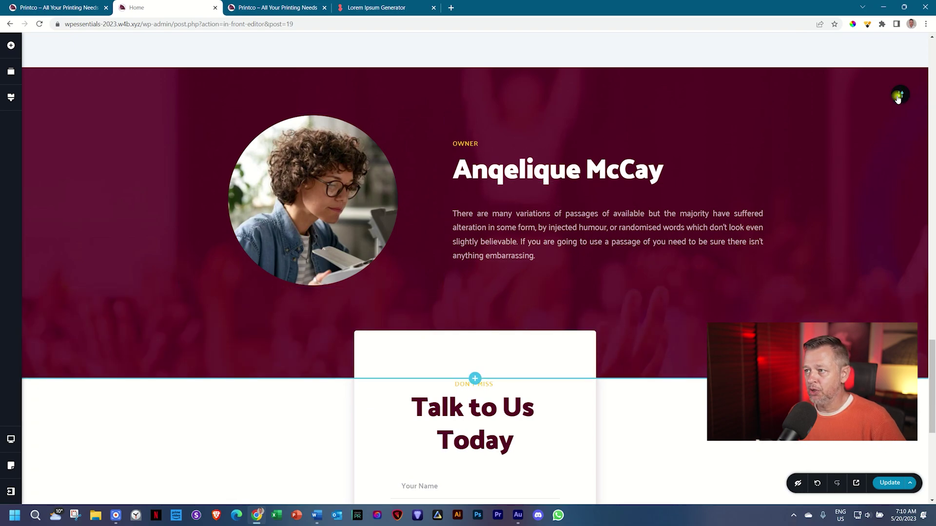
# Swap the owner section's background image for the printer photo from the Media Library
pyautogui.moveTo(898, 96)
pyautogui.click(802, 95)
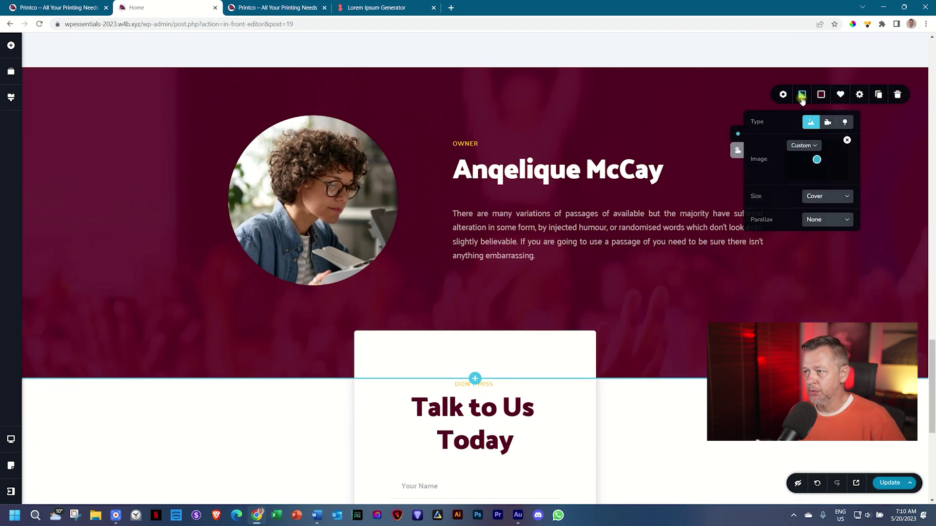
pyautogui.click(847, 141)
pyautogui.click(818, 162)
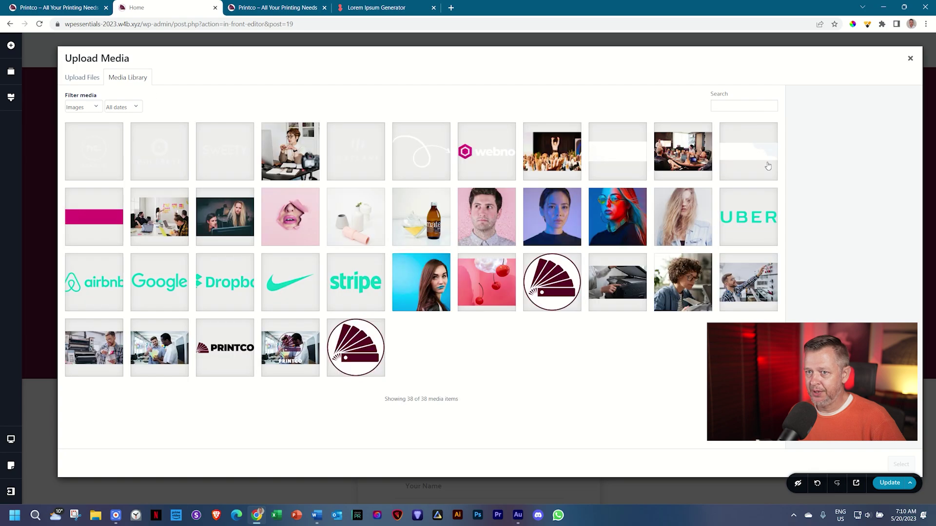
pyautogui.click(613, 300)
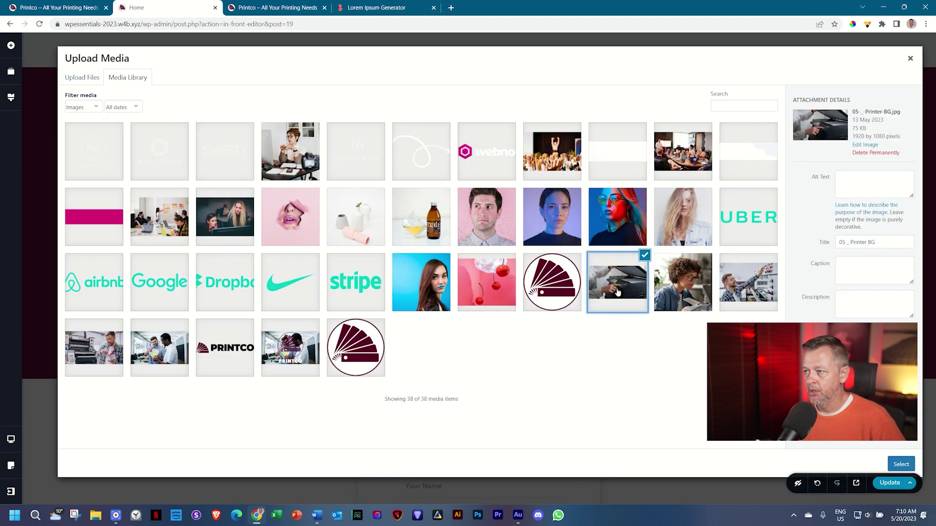
pyautogui.click(900, 470)
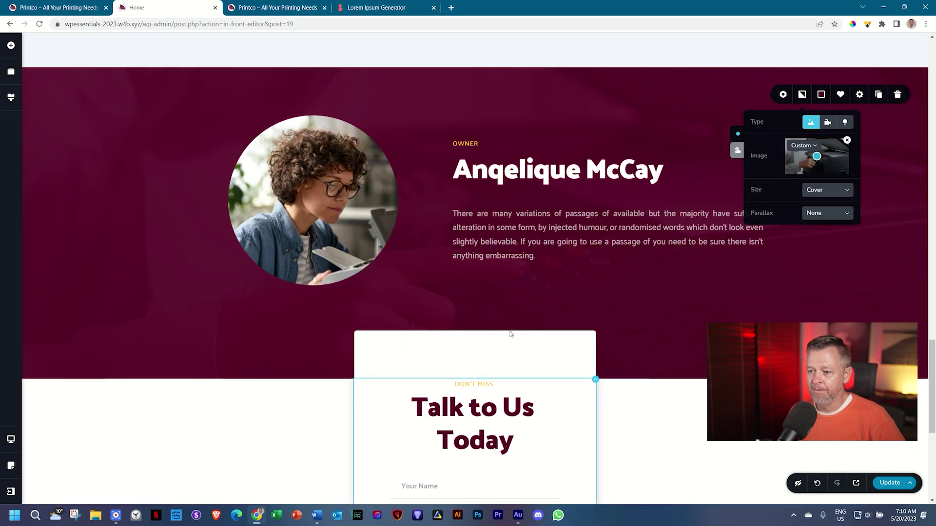
pyautogui.scroll(-4, 511, 334)
pyautogui.scroll(6, 511, 334)
pyautogui.scroll(2, 511, 332)
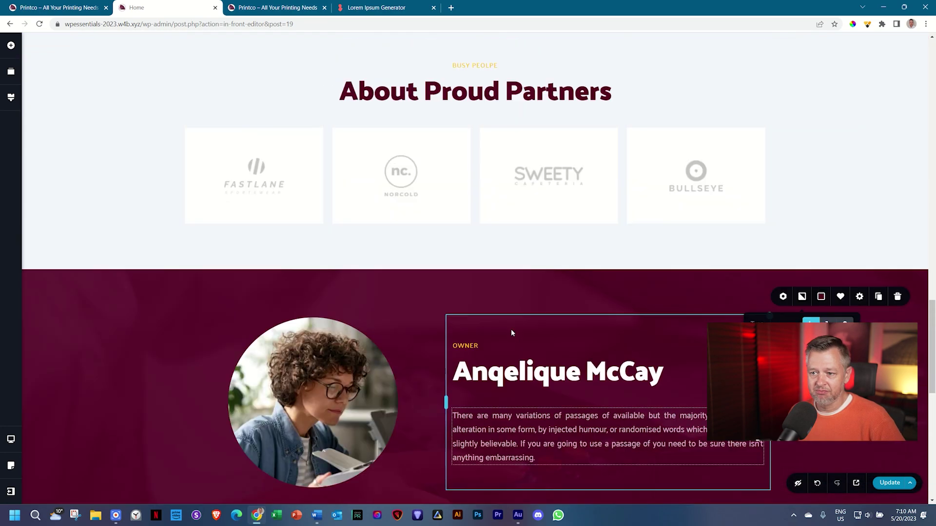
pyautogui.scroll(4, 512, 332)
pyautogui.scroll(5, 511, 333)
pyautogui.scroll(4, 512, 333)
pyautogui.scroll(2, 513, 334)
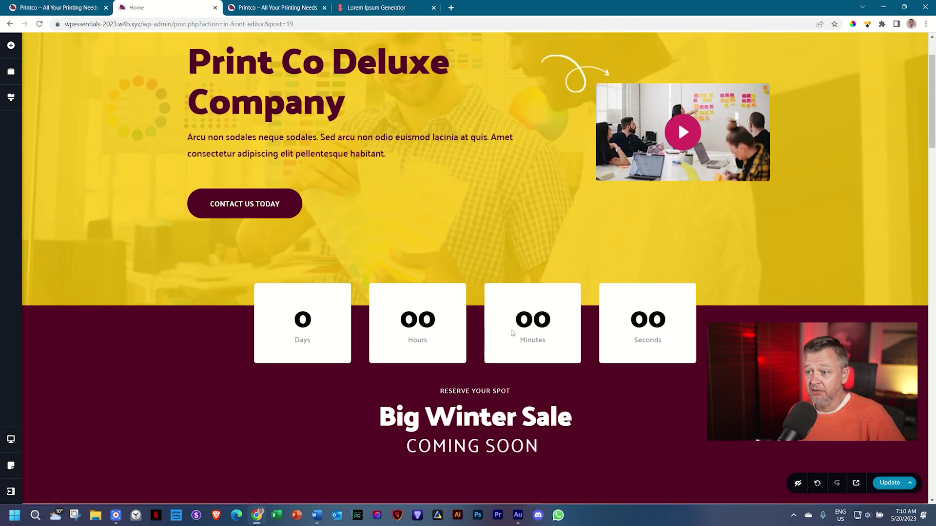
pyautogui.scroll(2, 512, 332)
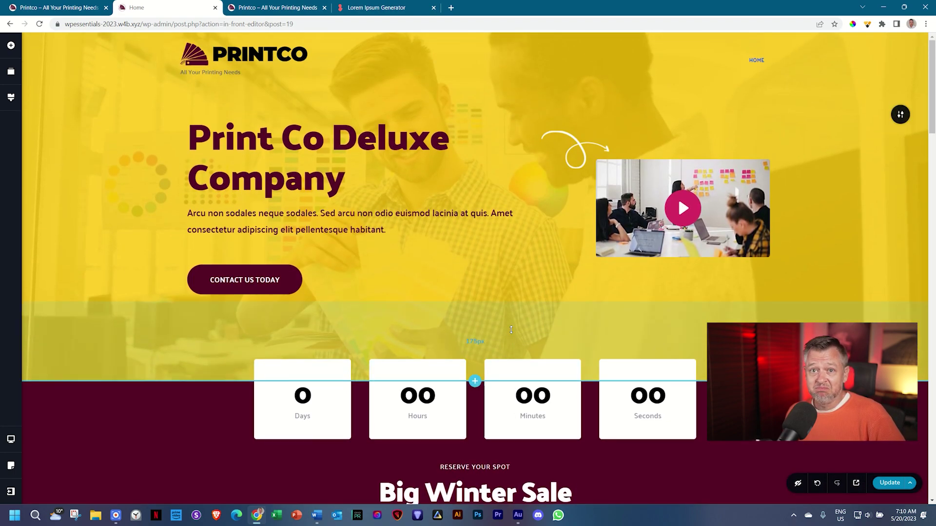
pyautogui.scroll(-5, 506, 327)
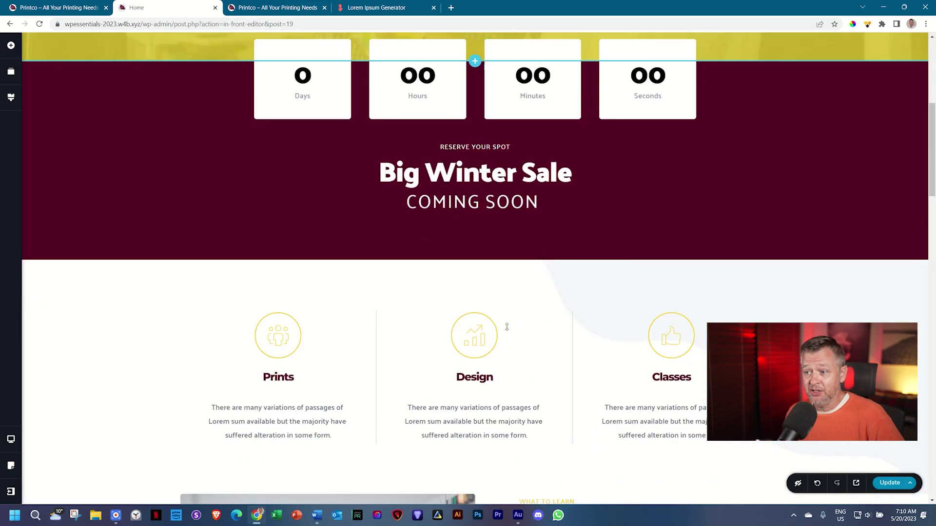
pyautogui.scroll(5, 507, 327)
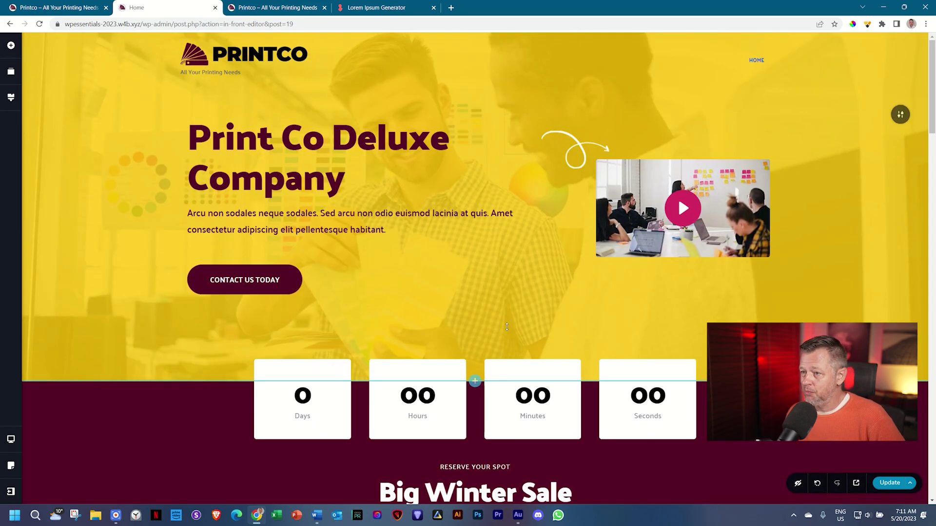